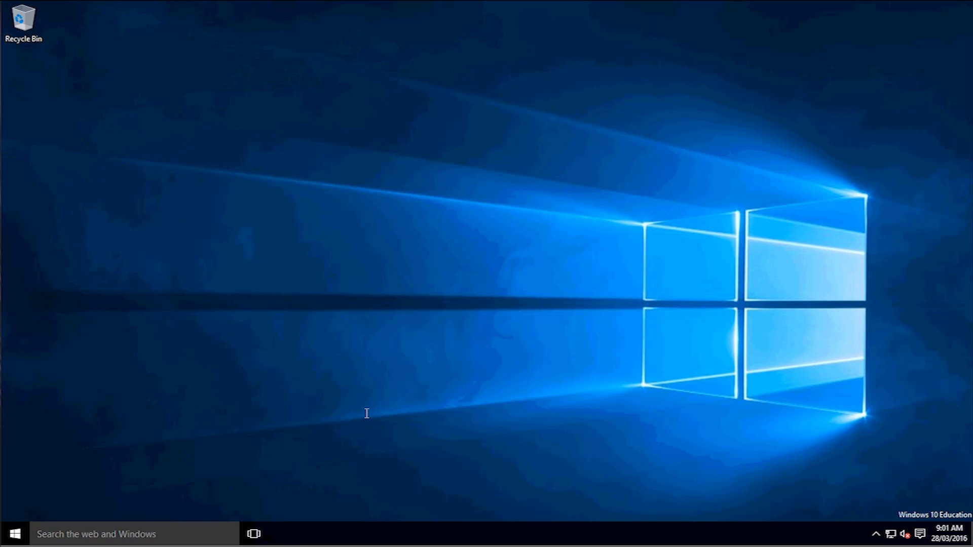
Launch File Explorer from the Start menu, showing Quick access
left_click(16, 535)
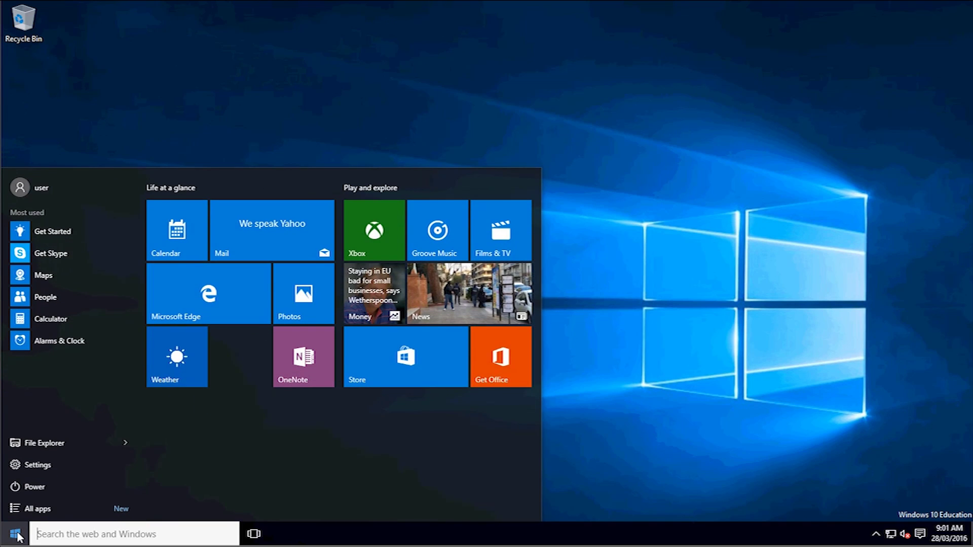
left_click(47, 444)
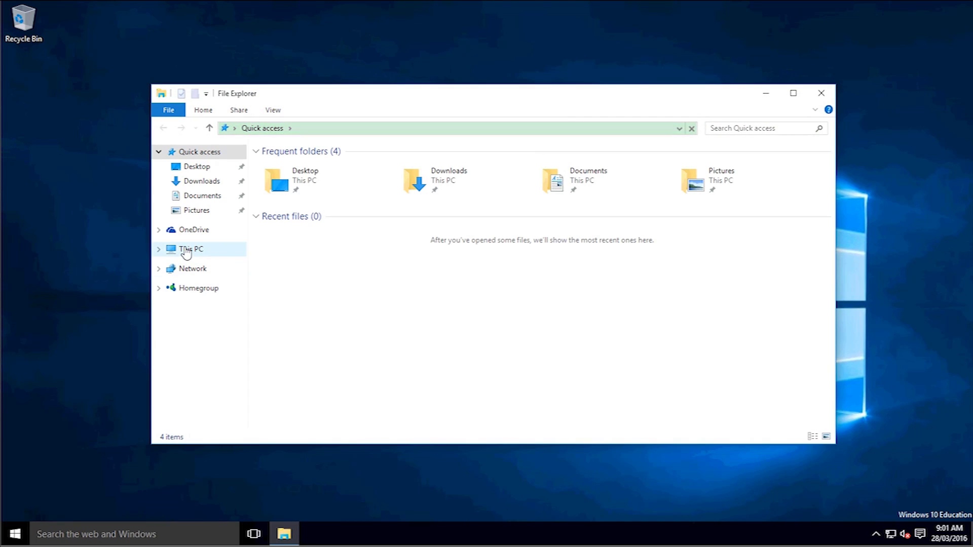
View This PC's system properties and computer-name dialog, then close them without changes
right_click(186, 251)
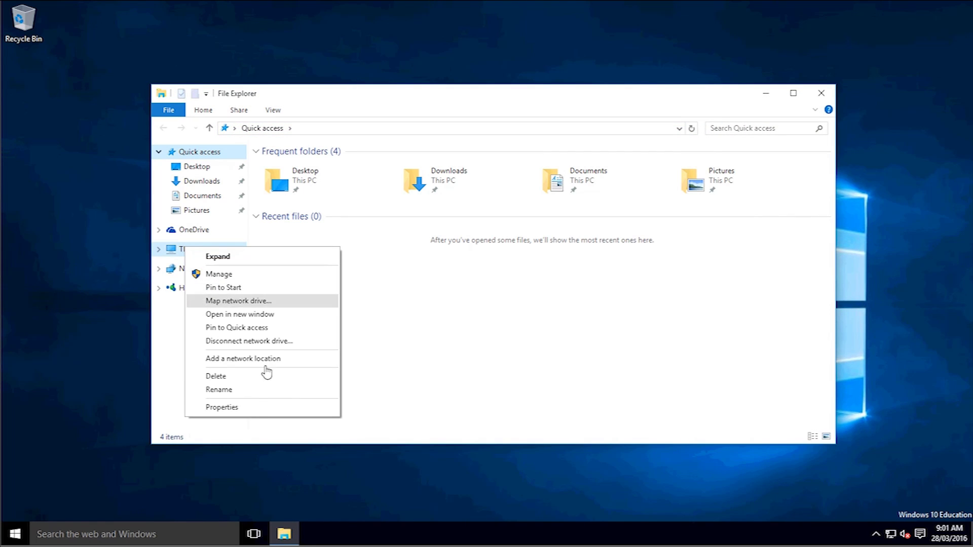
left_click(254, 408)
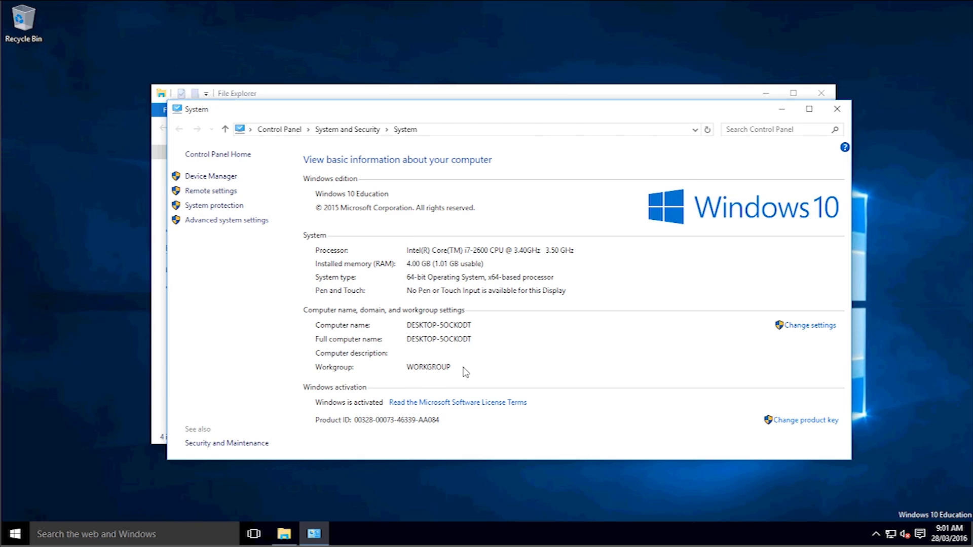
left_click(803, 327)
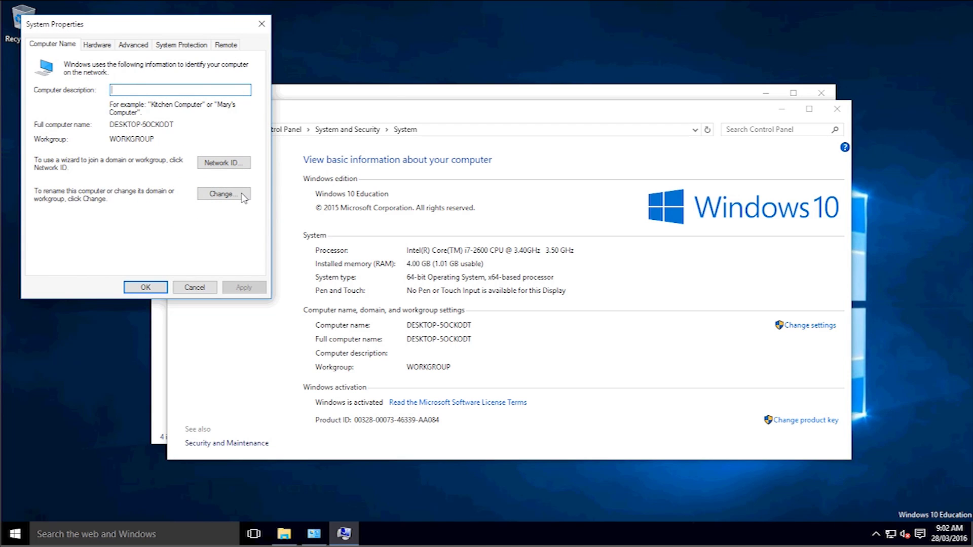
left_click(223, 195)
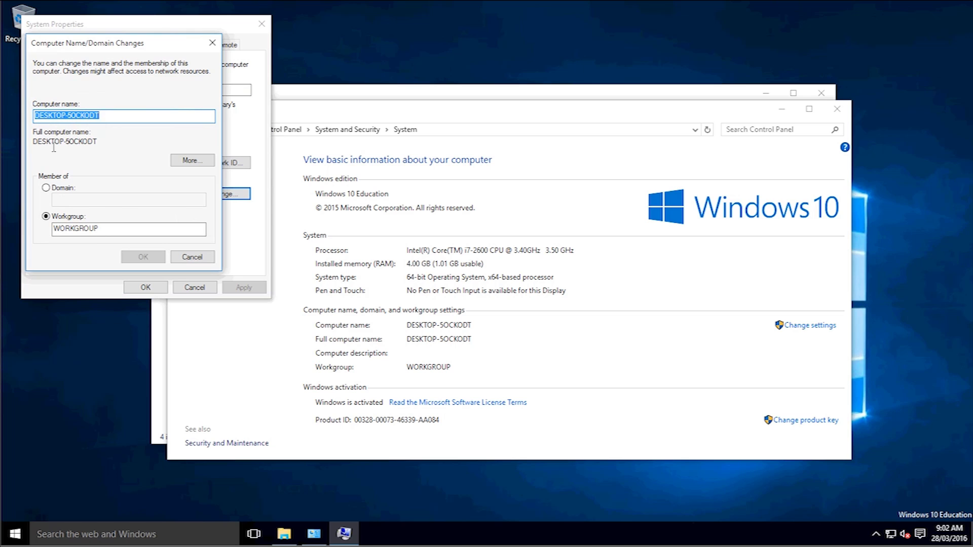
left_click(195, 257)
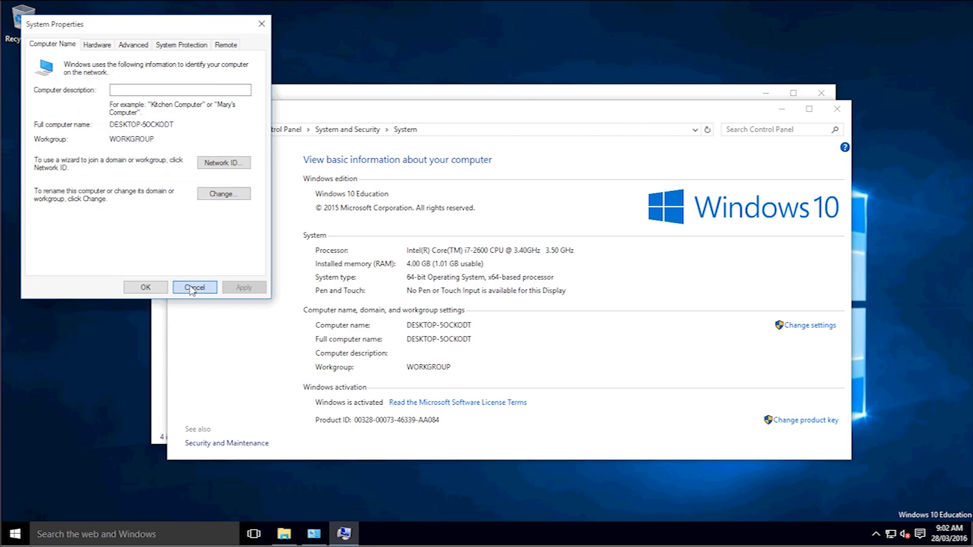
left_click(195, 287)
Show the System About page in Settings with PC name and WORKGROUP
left_click(838, 109)
left_click(821, 93)
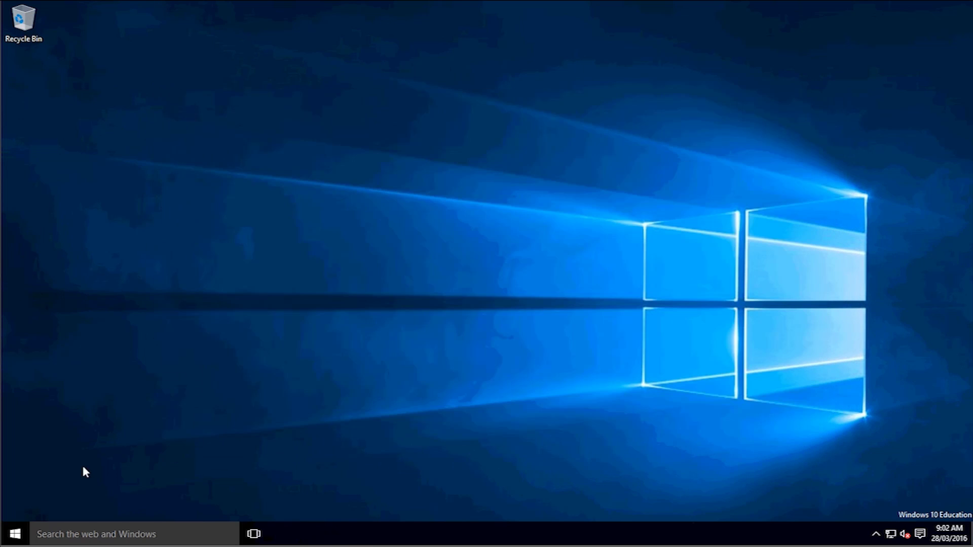
left_click(16, 534)
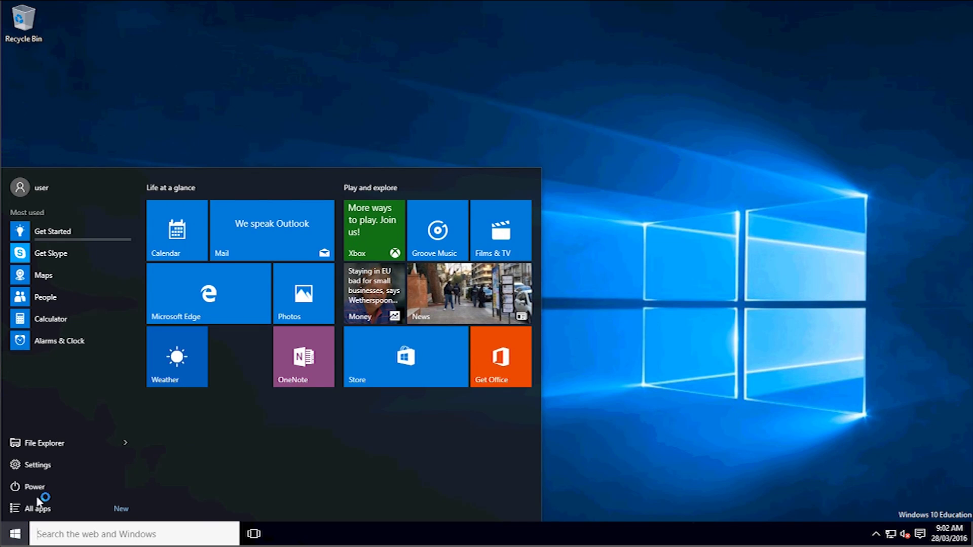
left_click(50, 466)
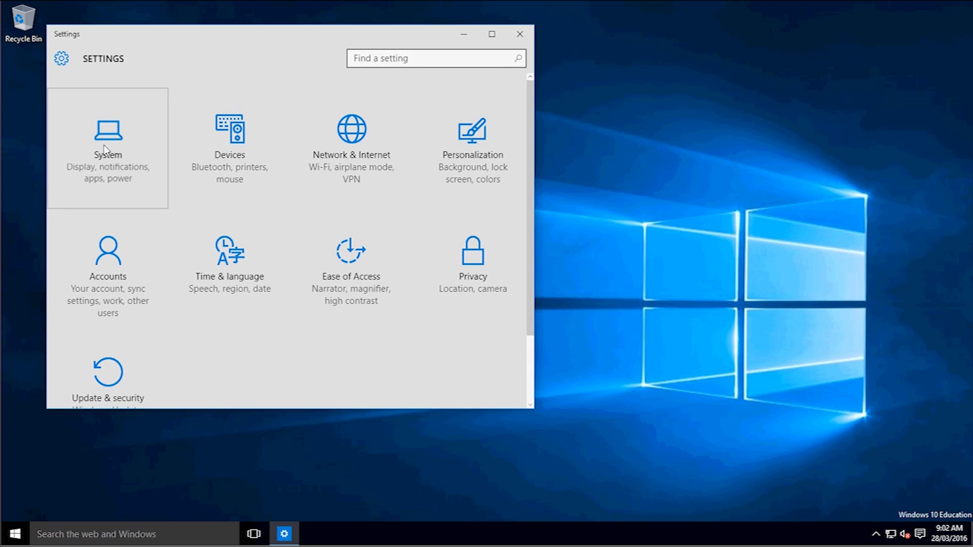
left_click(105, 151)
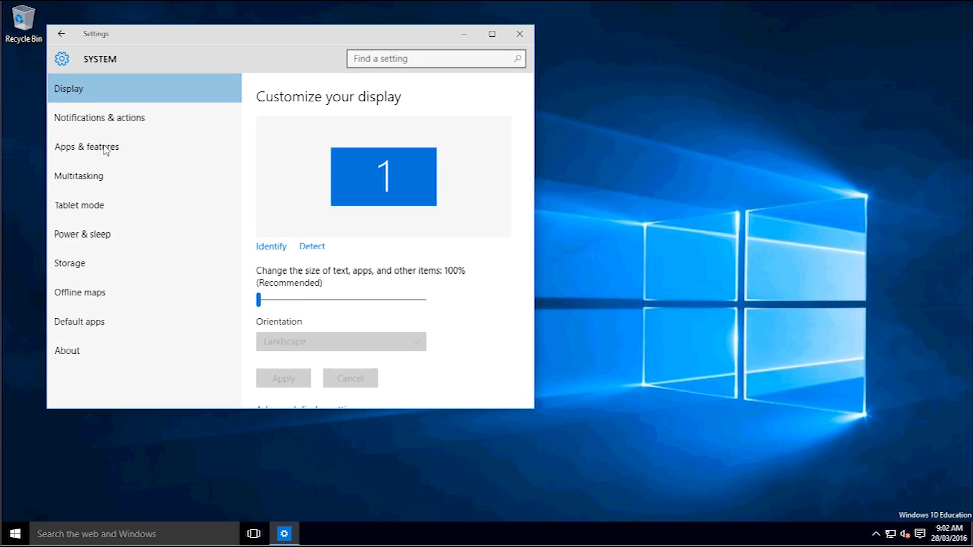
left_click(87, 349)
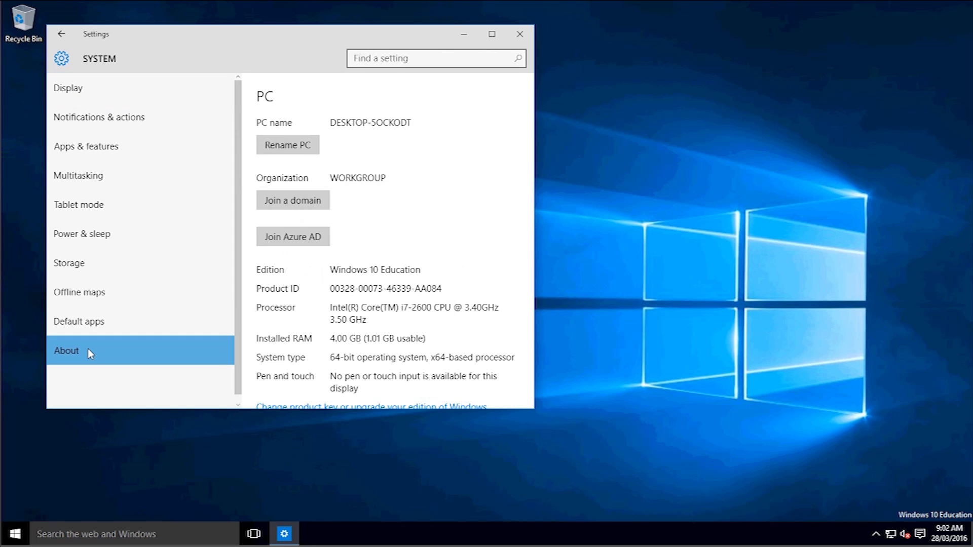
Attempt to join the domain heresjaken.local
left_click(308, 208)
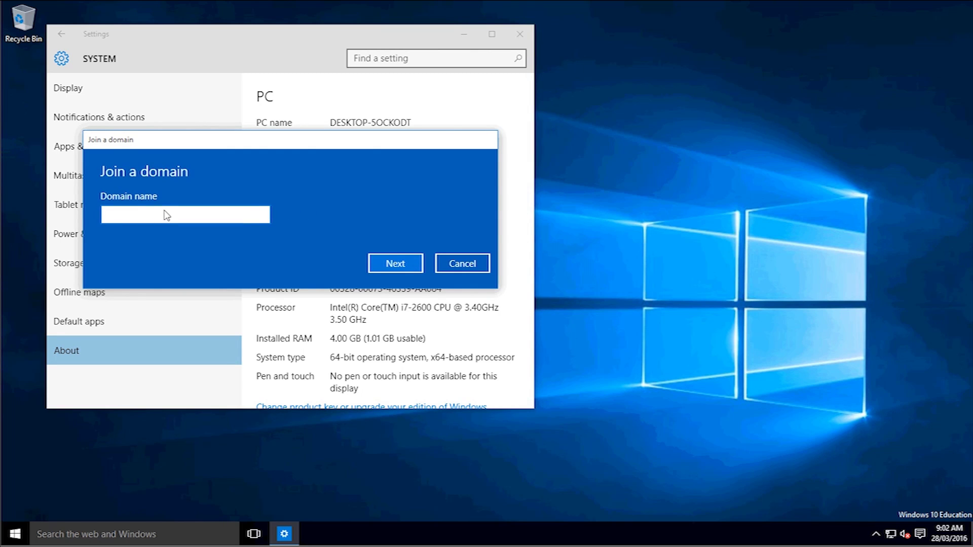
type("heresjaken.local")
left_click(404, 266)
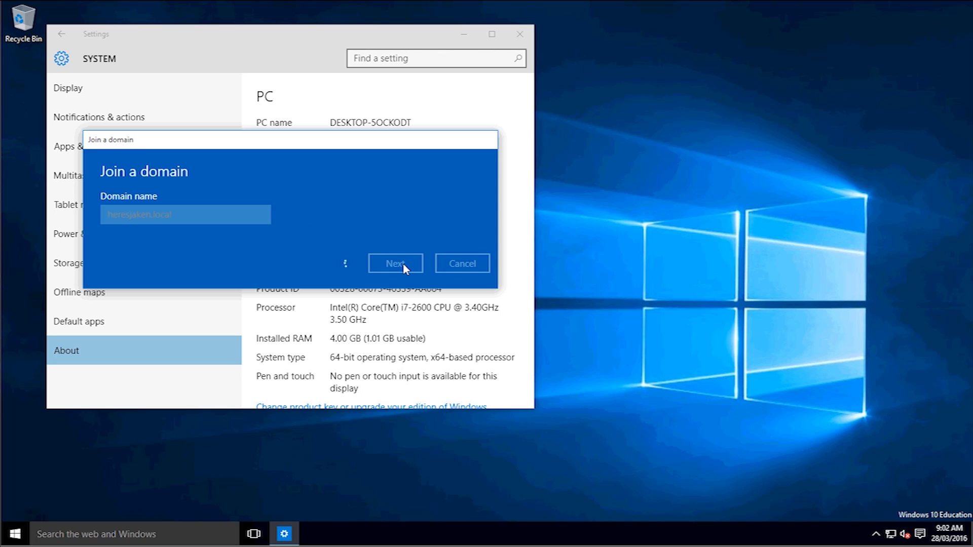
Retry the join with the name shortened to heresjaken
left_click_drag(181, 216, 159, 214)
key("BackSpace")
key("BackSpace")
key("BackSpace")
key("BackSpace")
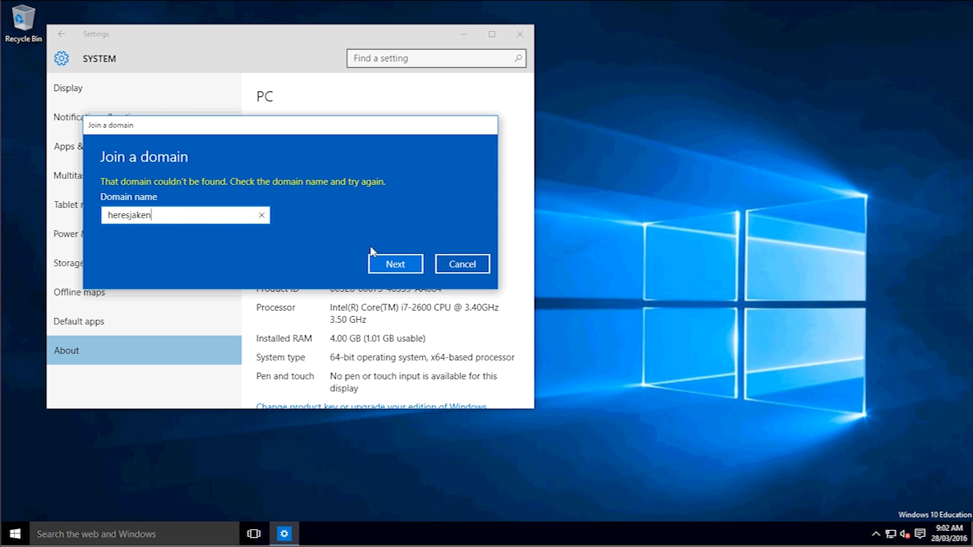
left_click(398, 265)
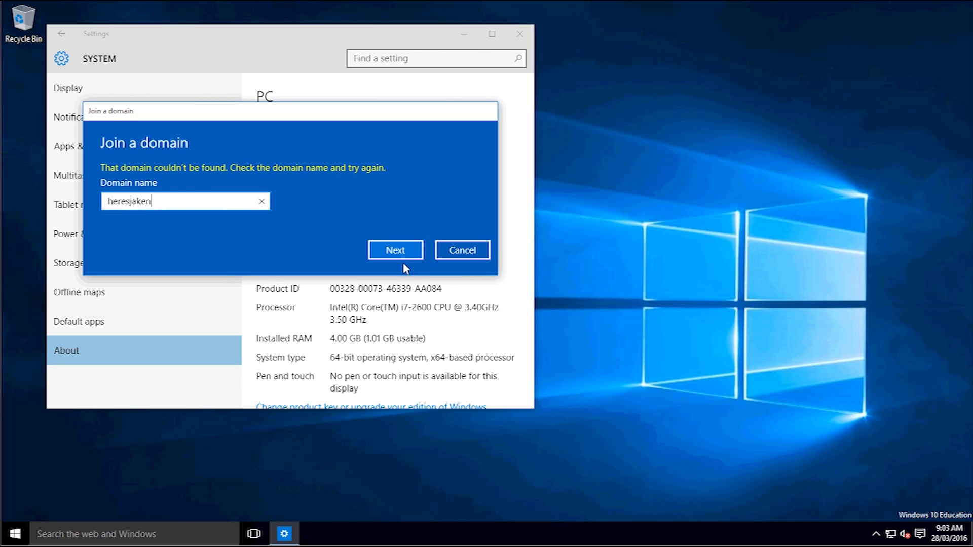
Bring up the Ethernet adapter's properties via the Network and Sharing Center
right_click(891, 536)
left_click(874, 526)
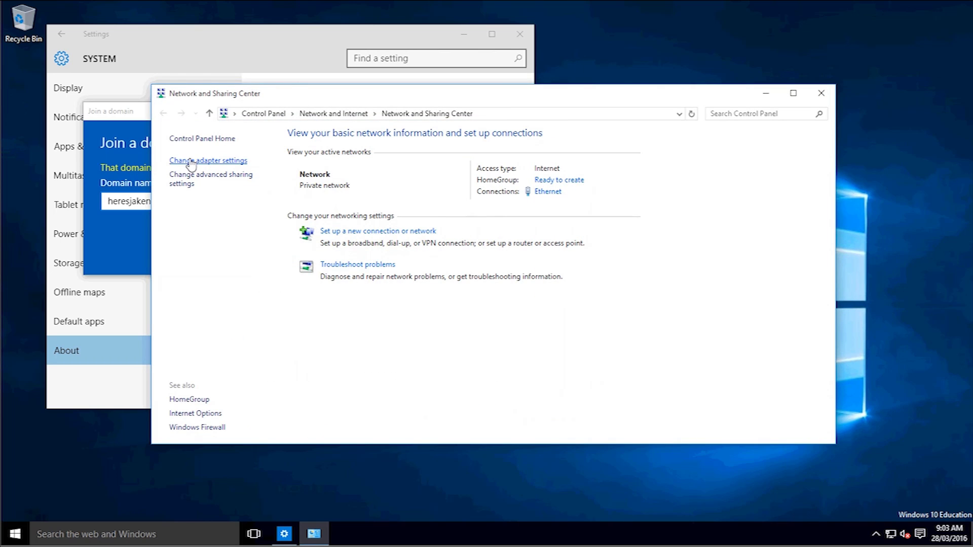
left_click(191, 161)
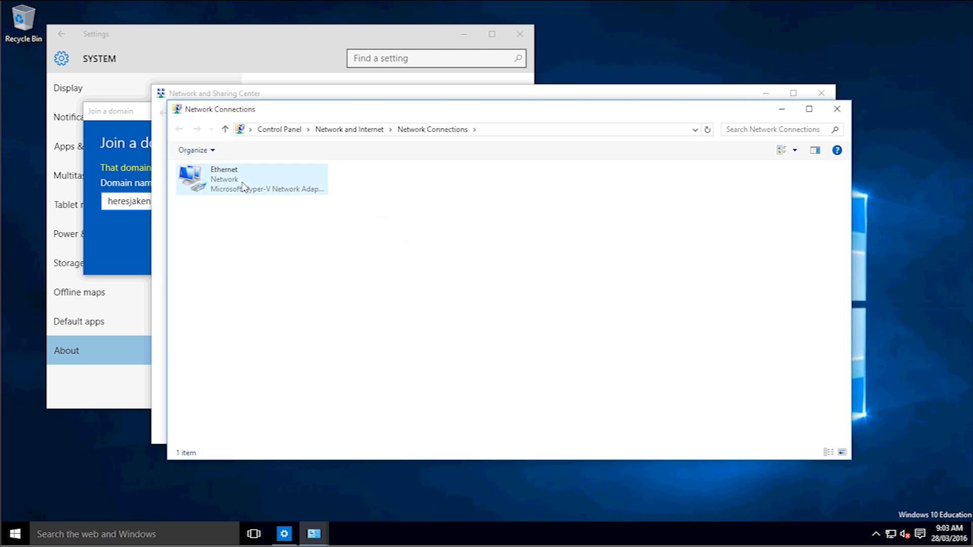
left_click(239, 186)
right_click(231, 183)
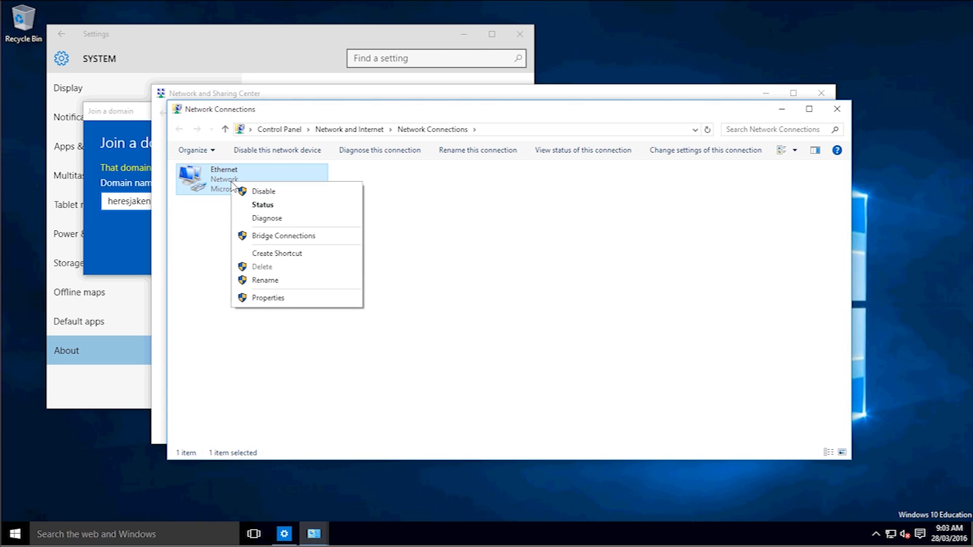
left_click(281, 298)
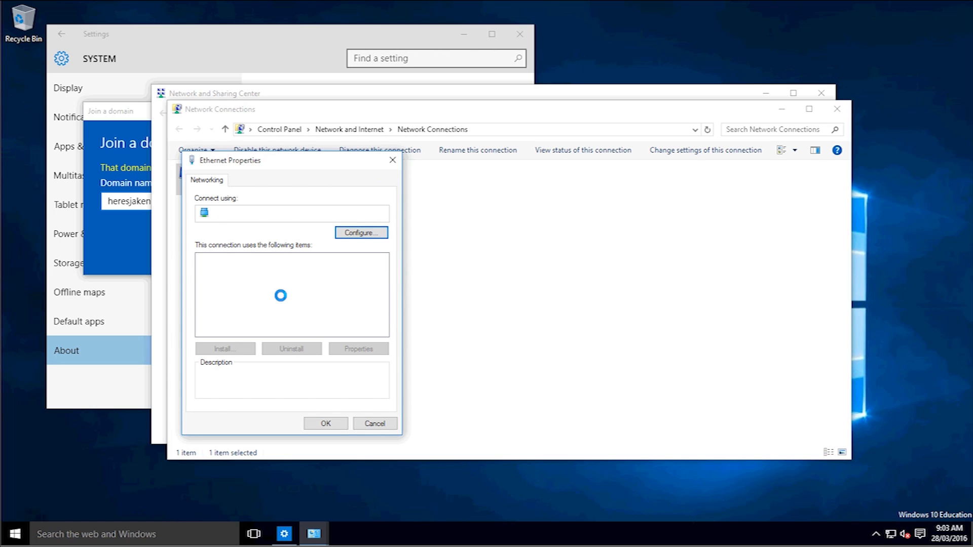
Set the Ethernet IPv4 preferred DNS server to 192.168.0.10 and close the windows
left_click(382, 318)
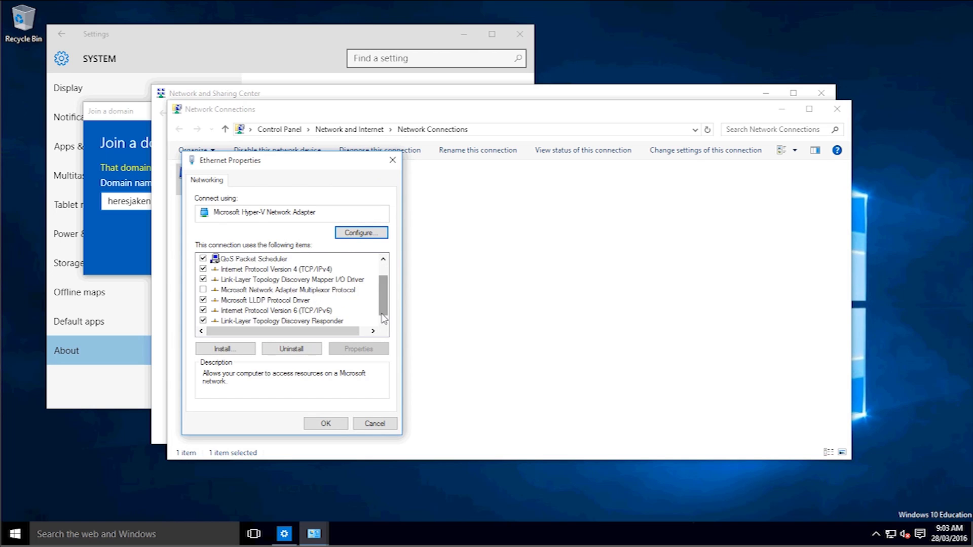
double_click(247, 270)
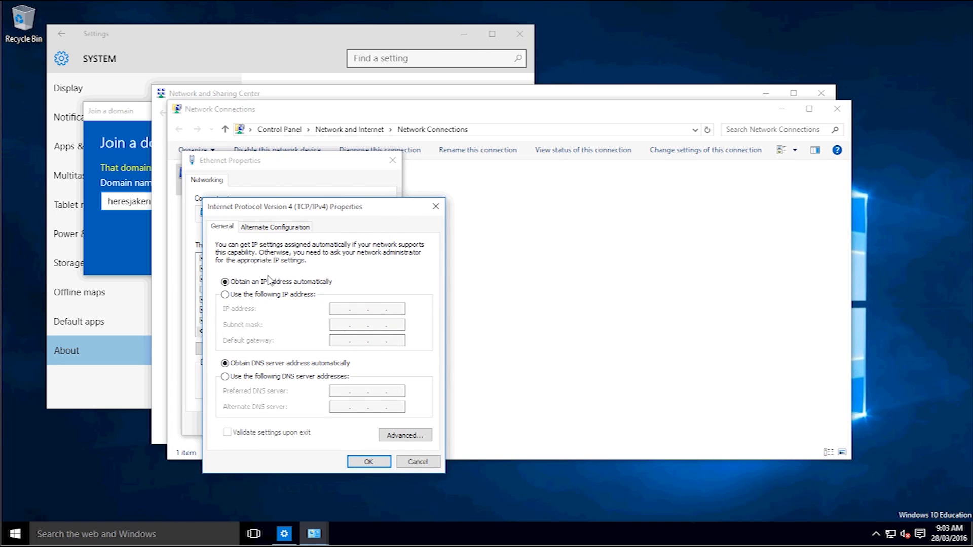
left_click(306, 377)
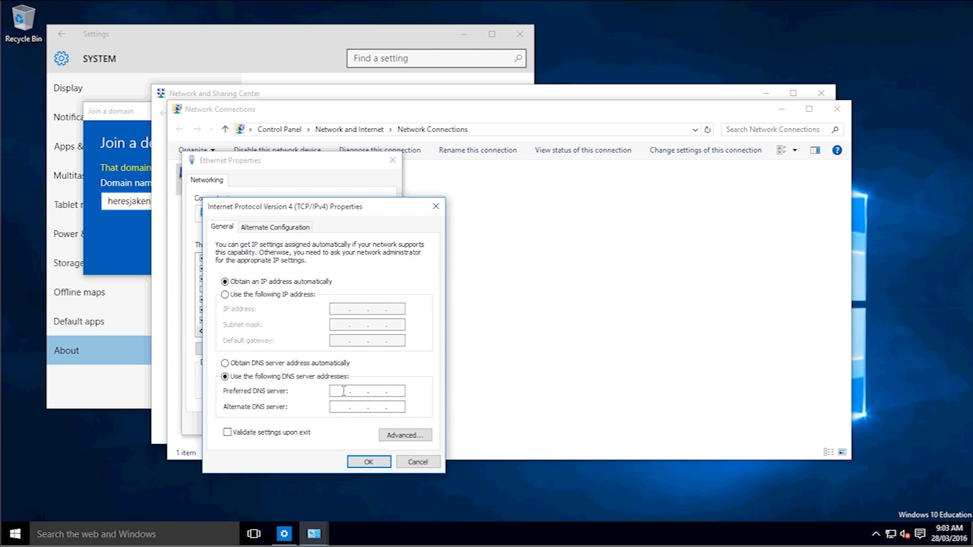
left_click(343, 391)
type("192 . 168 . 0 . ")
type("14")
key("BackSpace")
type("0.10")
key("Return")
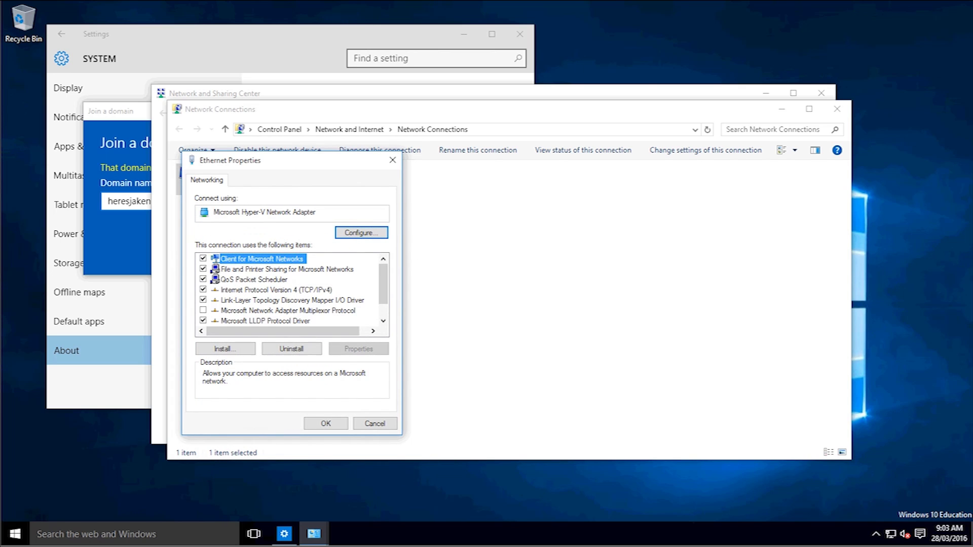
left_click(325, 426)
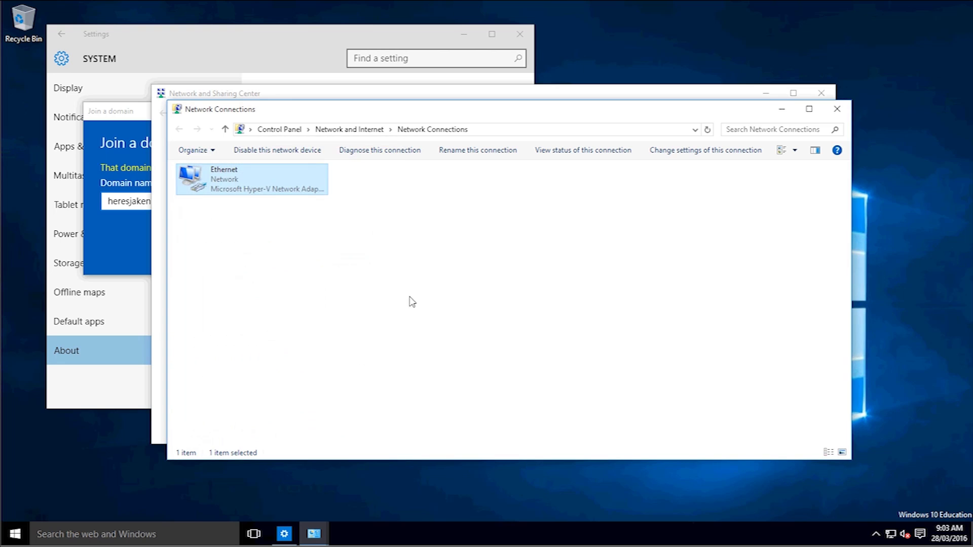
left_click(838, 109)
Retry joining heresjaken.local and authenticate as domain account admin with its password
left_click(821, 93)
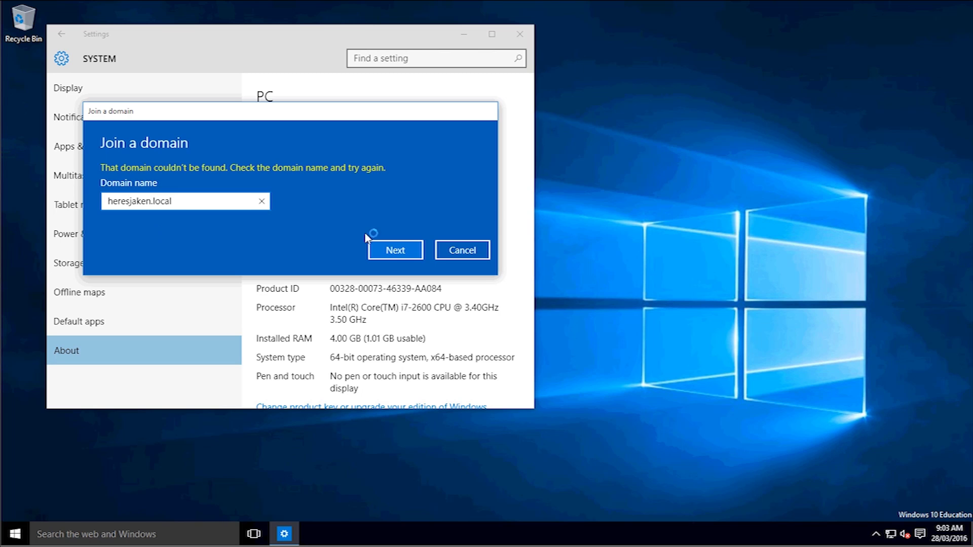
left_click(398, 251)
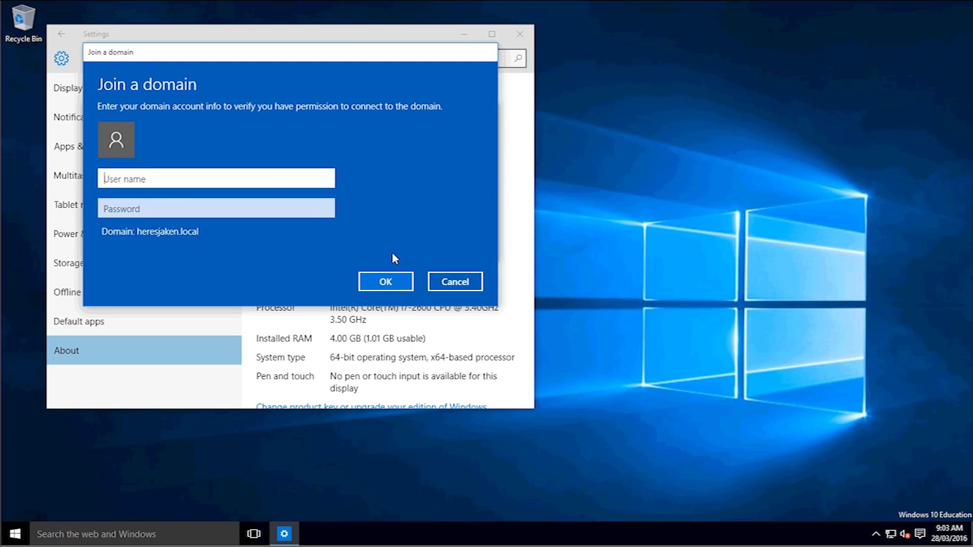
type("admin")
key("Tab")
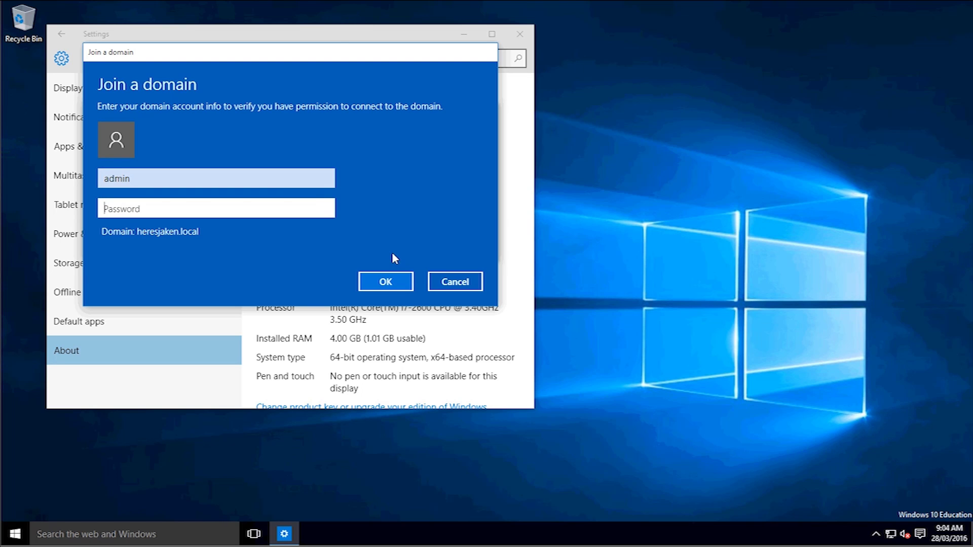
type("••••")
key("BackSpace")
key("BackSpace")
key("BackSpace")
key("BackSpace")
type("••••••••••••")
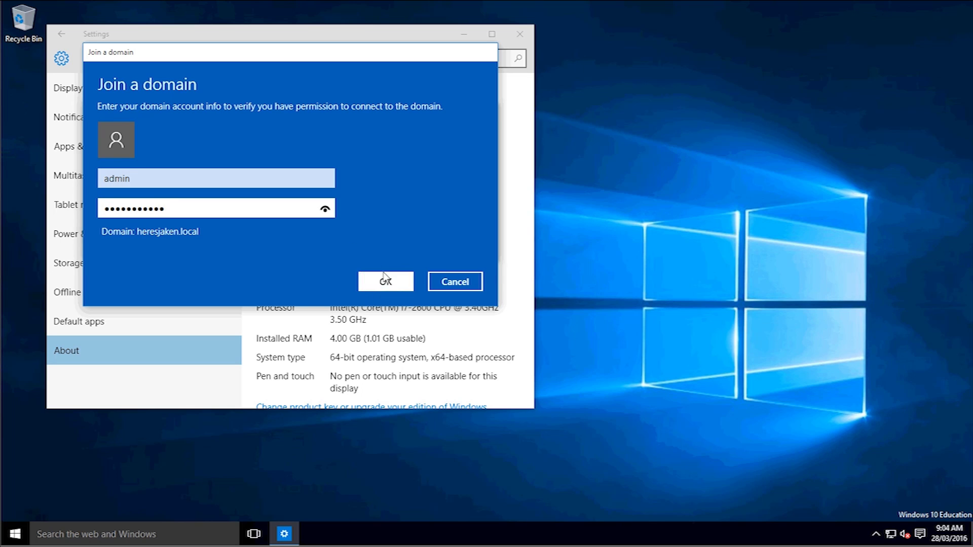
left_click(369, 291)
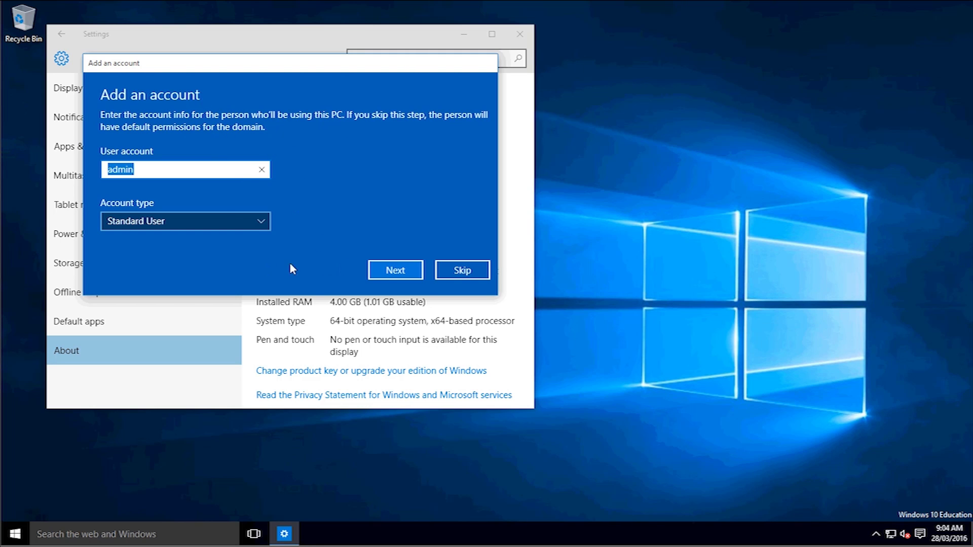
Skip adding an account to reach the restart prompt
left_click(462, 272)
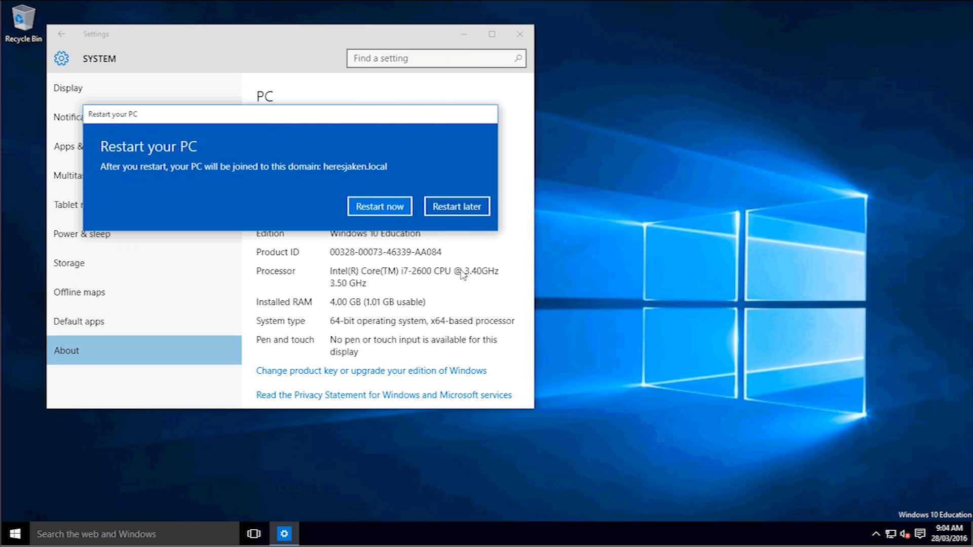
Restart the PC now to complete the domain join
left_click(391, 207)
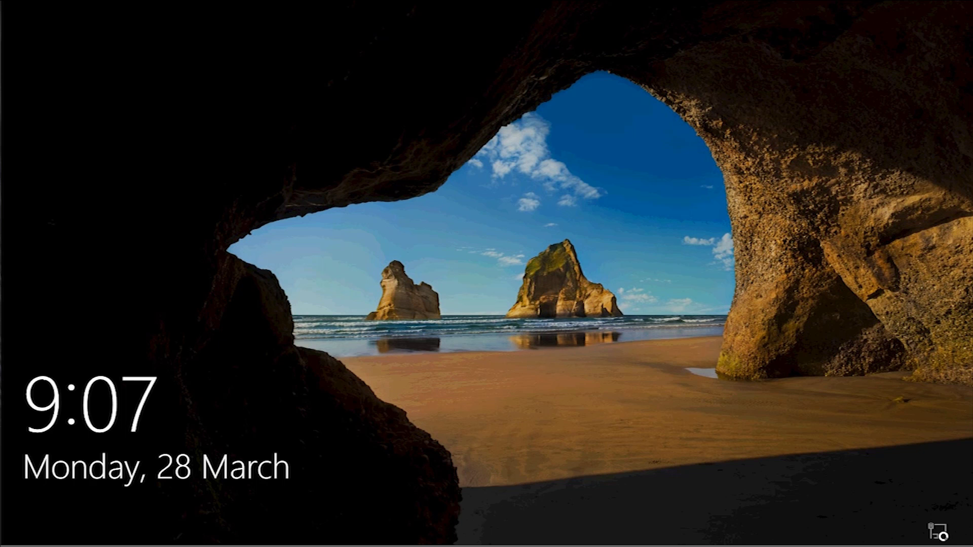
Sign in as Other user admin to the HERESJAKEN domain from the lock screen
left_click(419, 371)
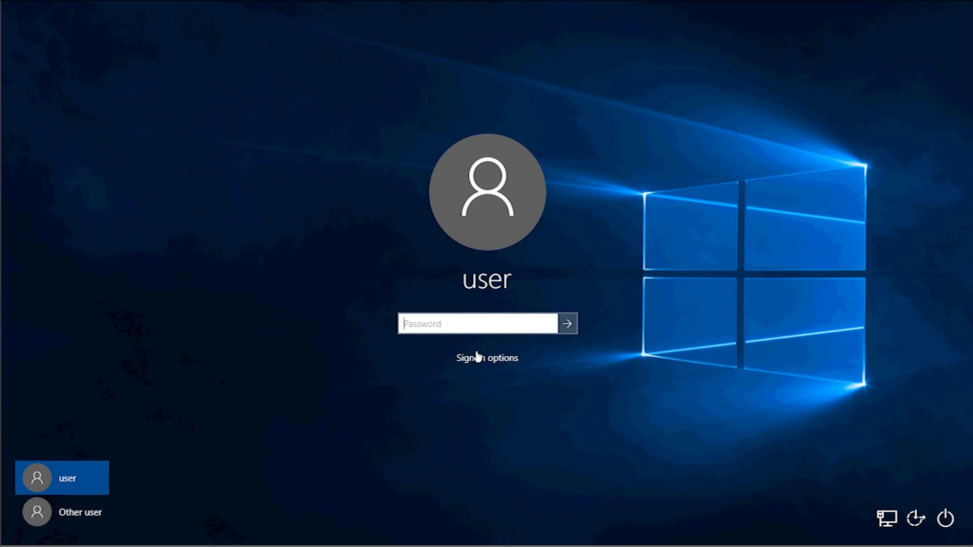
left_click(79, 513)
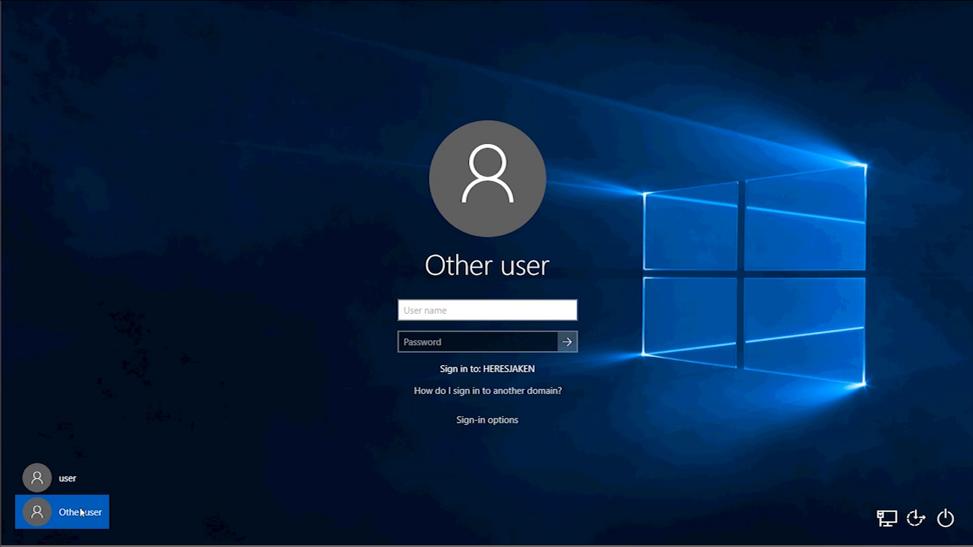
left_click(456, 313)
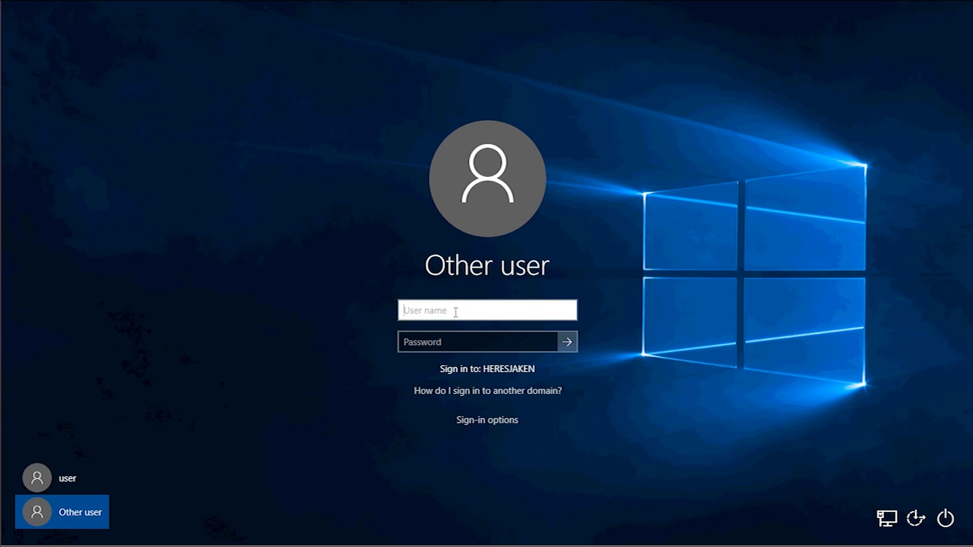
type("admin")
key("Tab")
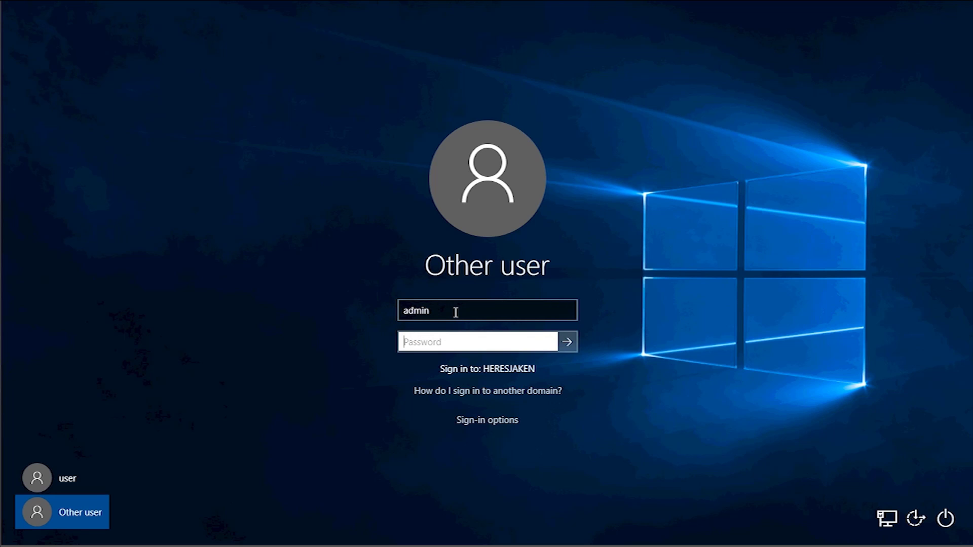
type("••••••••••••")
key("Return")
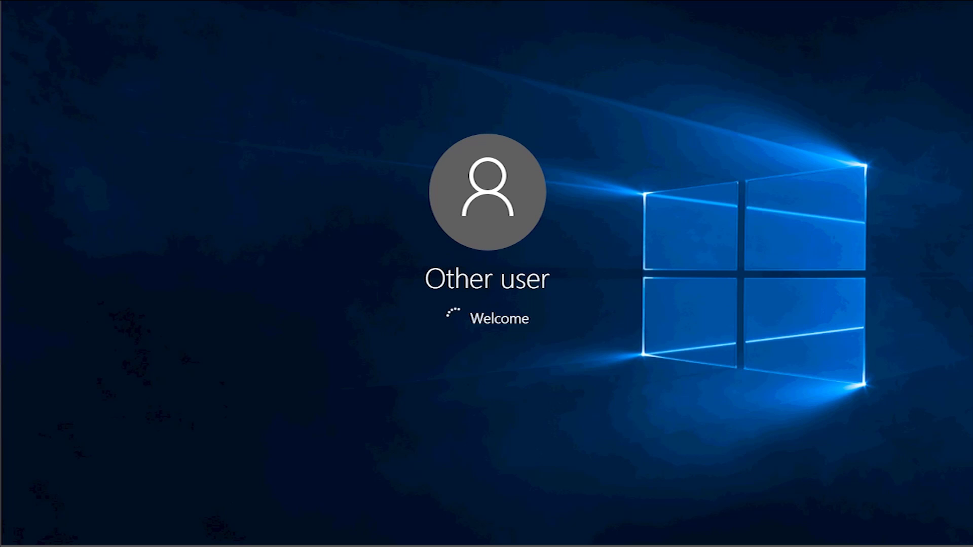